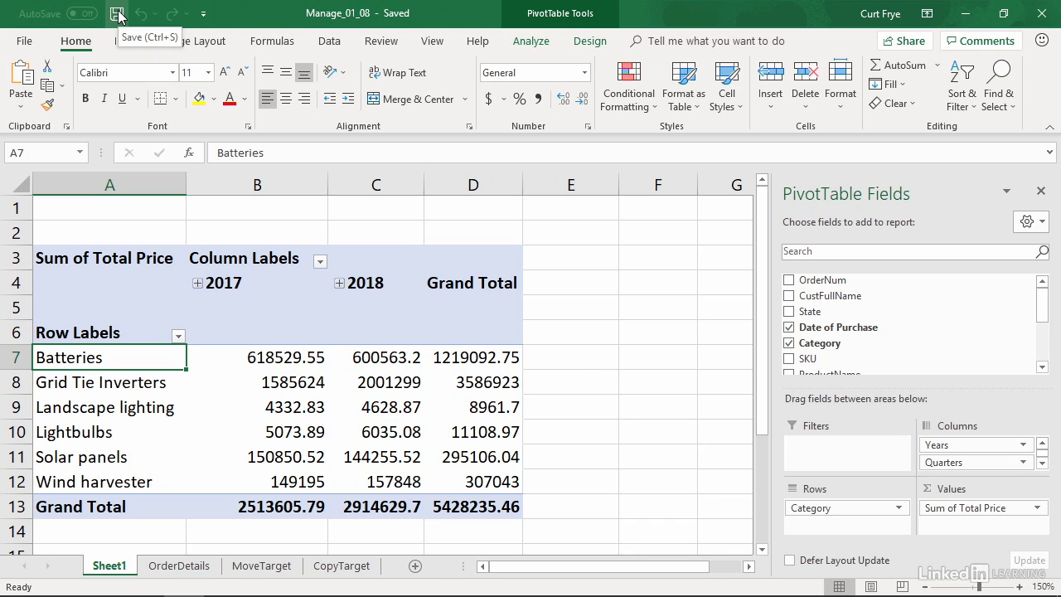
Rename the PivotTable on Sheet1 as CategoryPT.
click(117, 14)
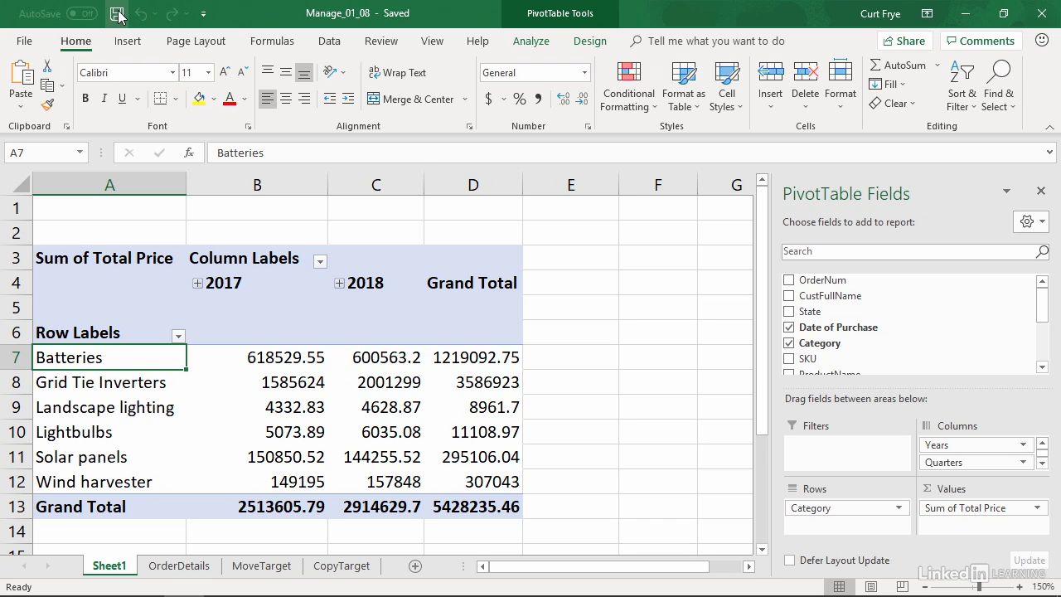
click(374, 358)
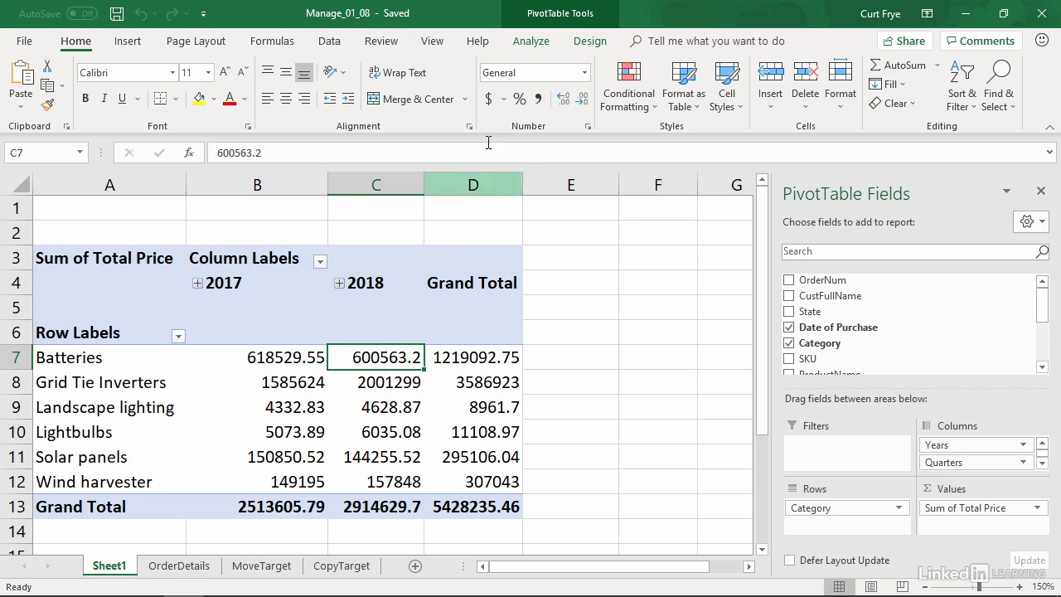
click(530, 43)
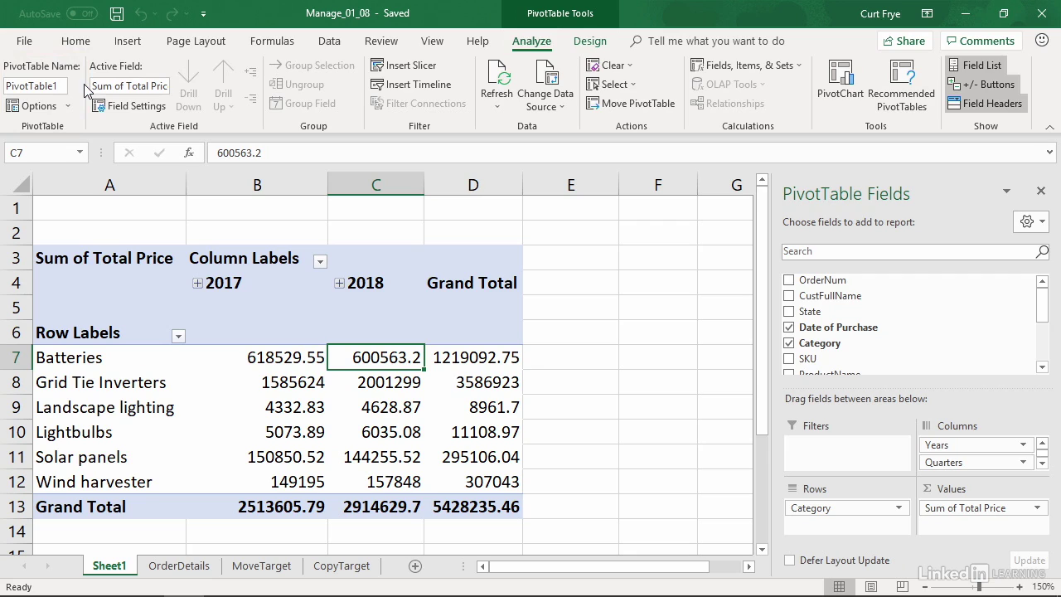
double_click(58, 86)
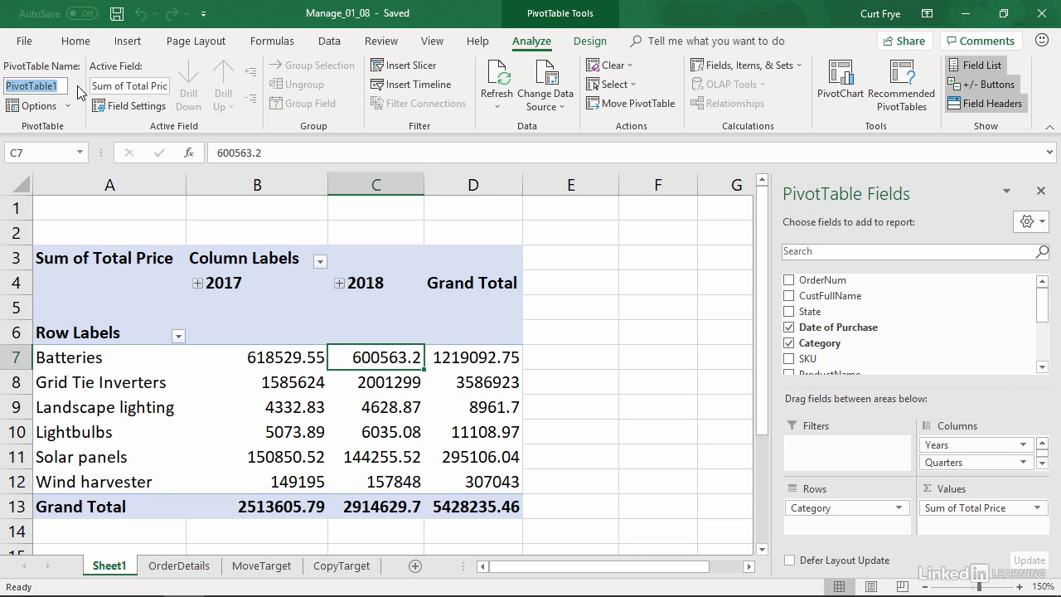
text(C)
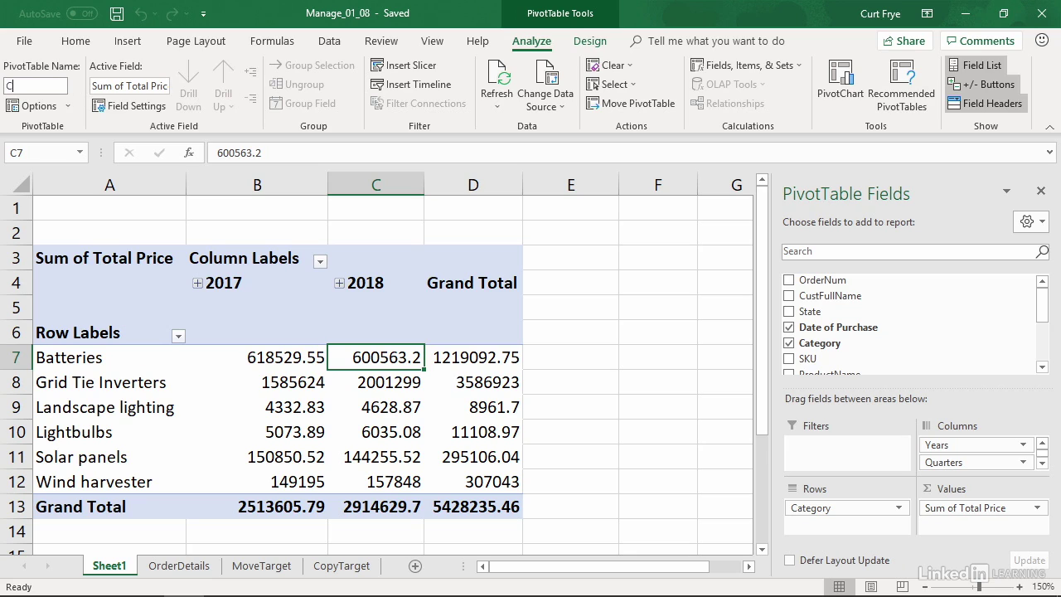
text(ategoryPT)
key(Return)
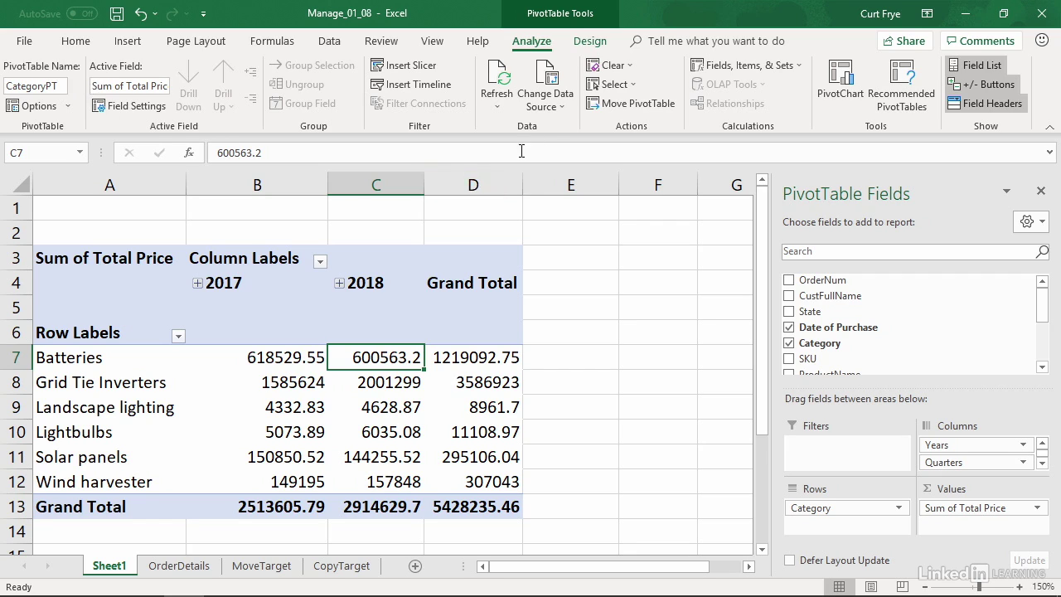
Clear all fields, formatting and filters from the CategoryPT PivotTable, and undo the clearing.
click(627, 70)
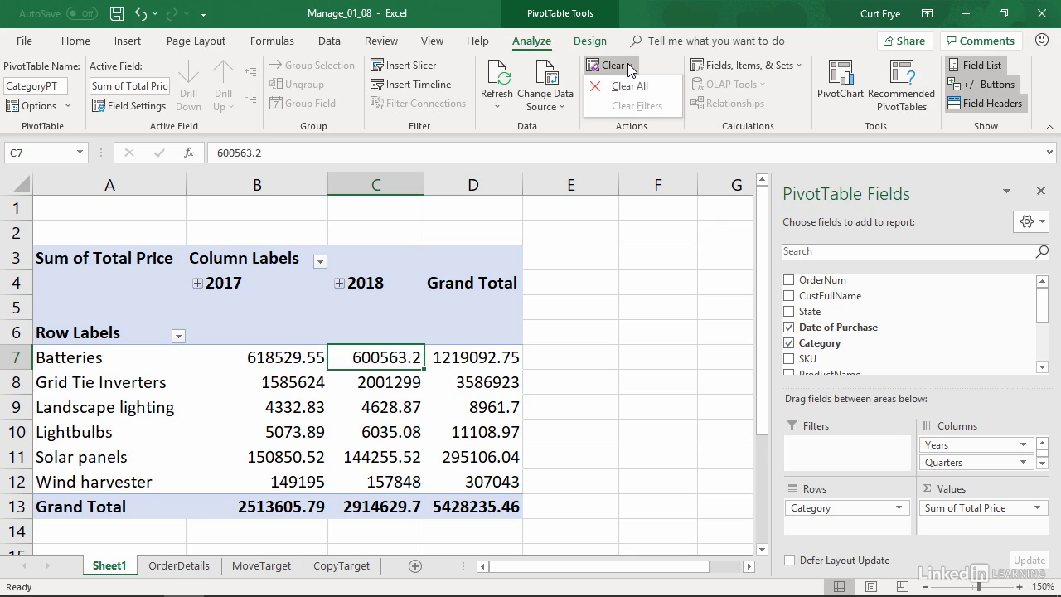
click(666, 87)
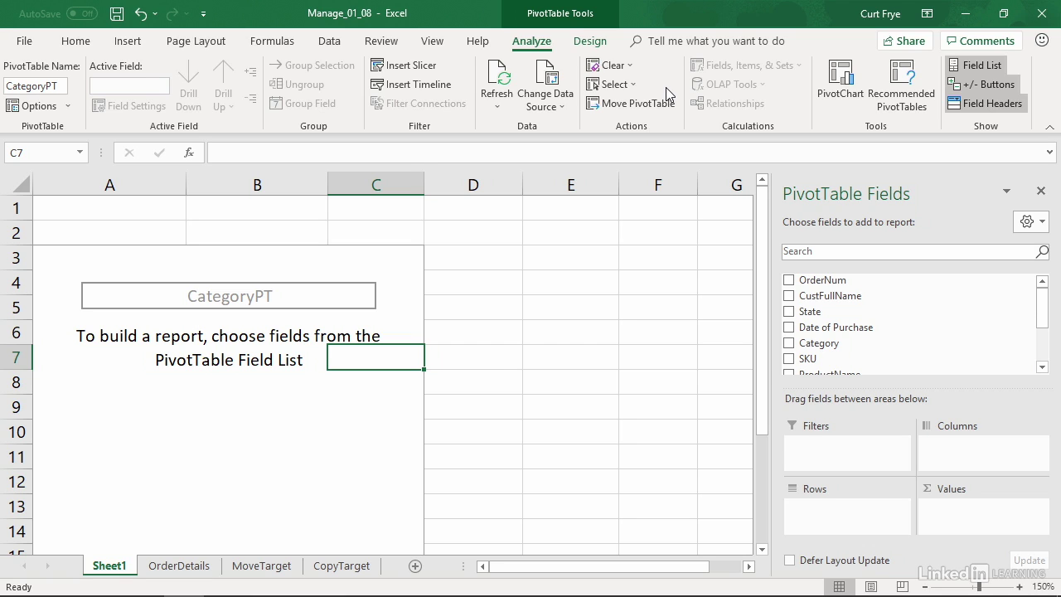
key(ctrl+z)
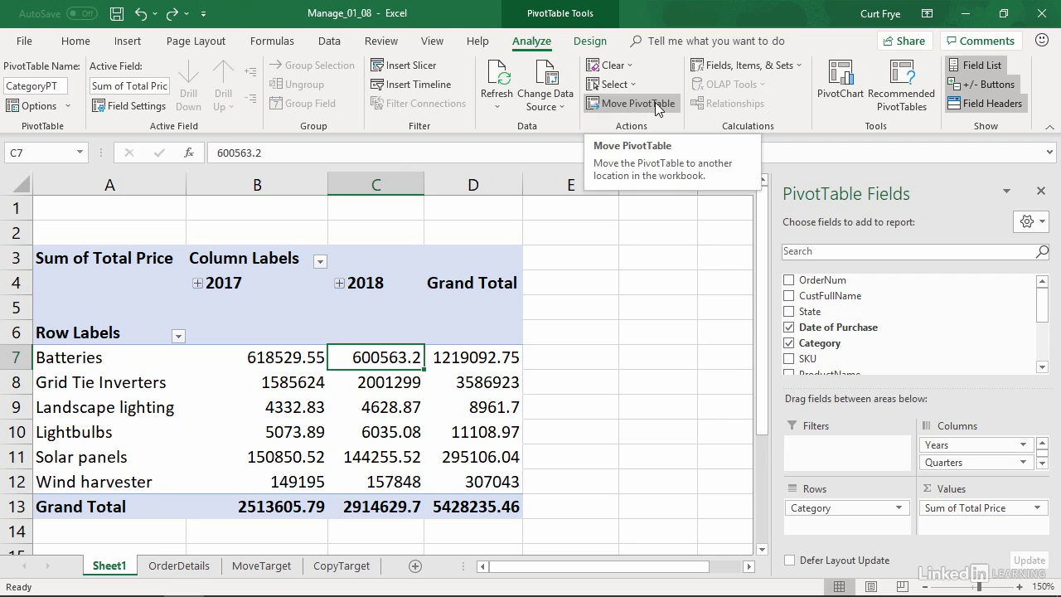
Move the CategoryPT PivotTable to cell A3 of the existing MoveTarget worksheet.
click(636, 104)
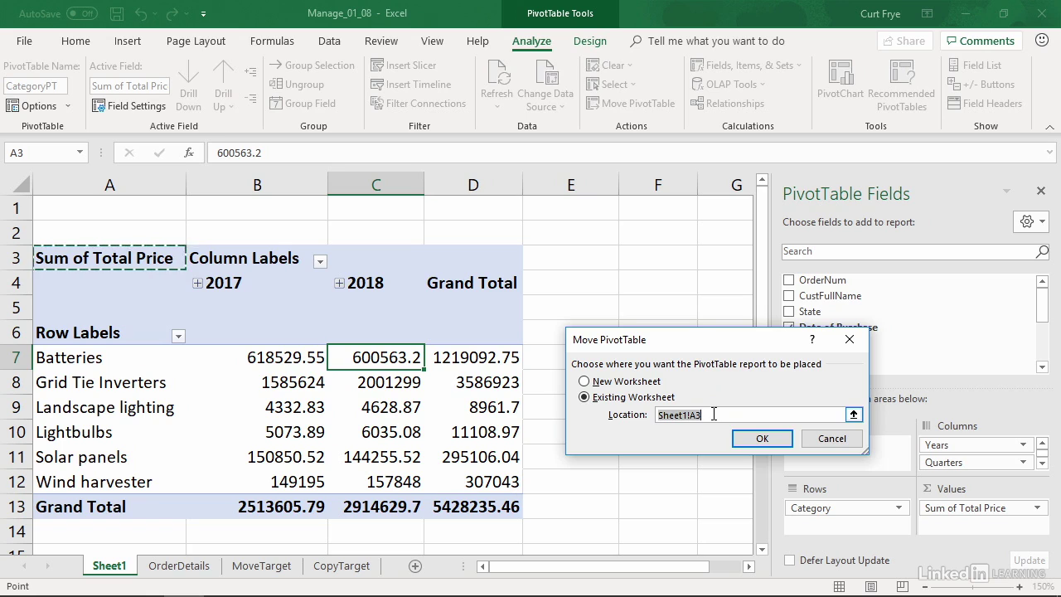
click(854, 416)
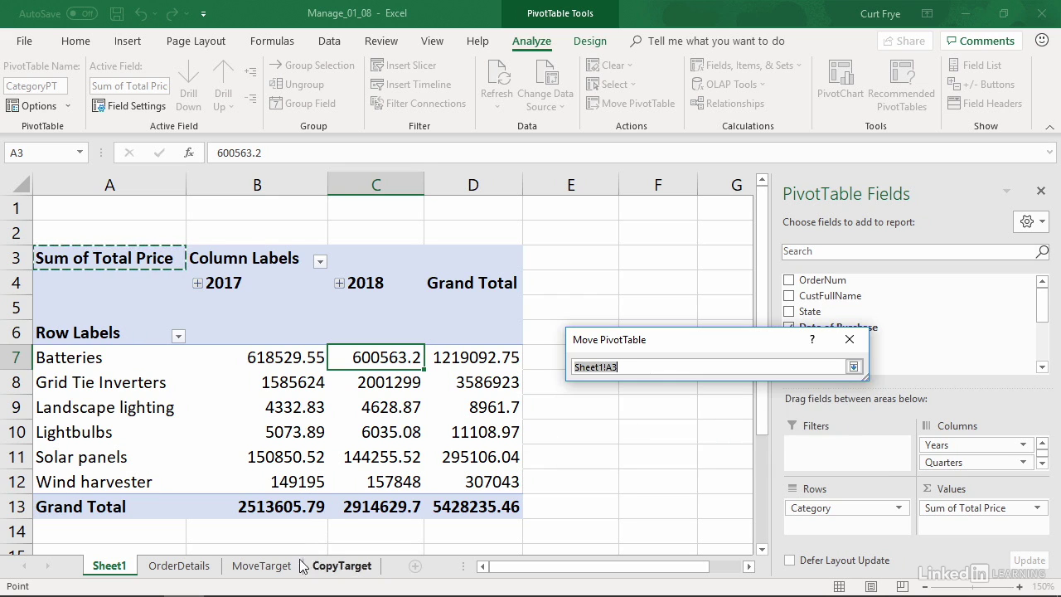
click(274, 565)
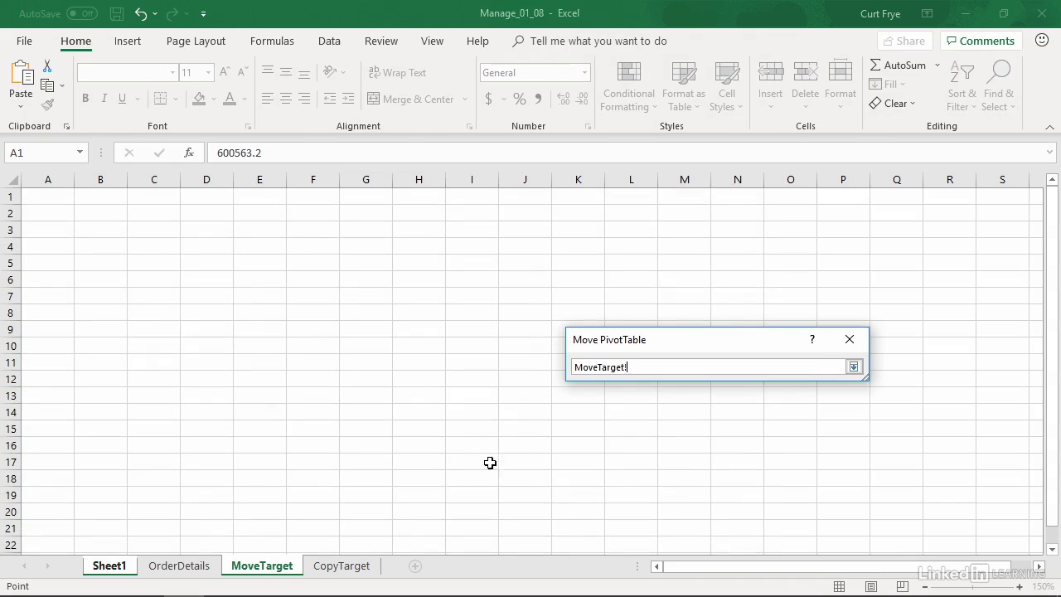
click(64, 228)
click(854, 367)
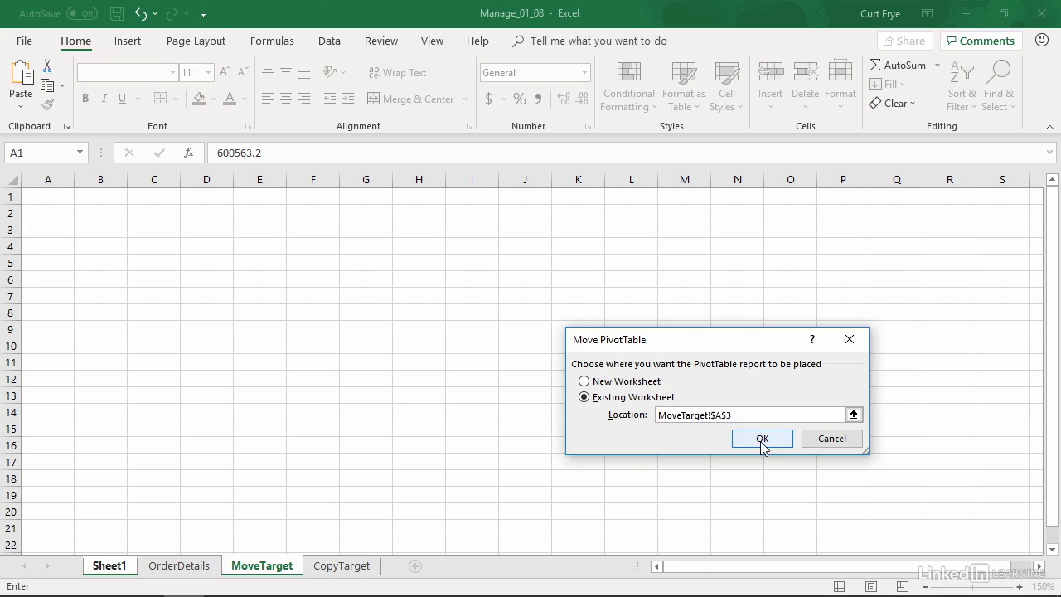
click(761, 439)
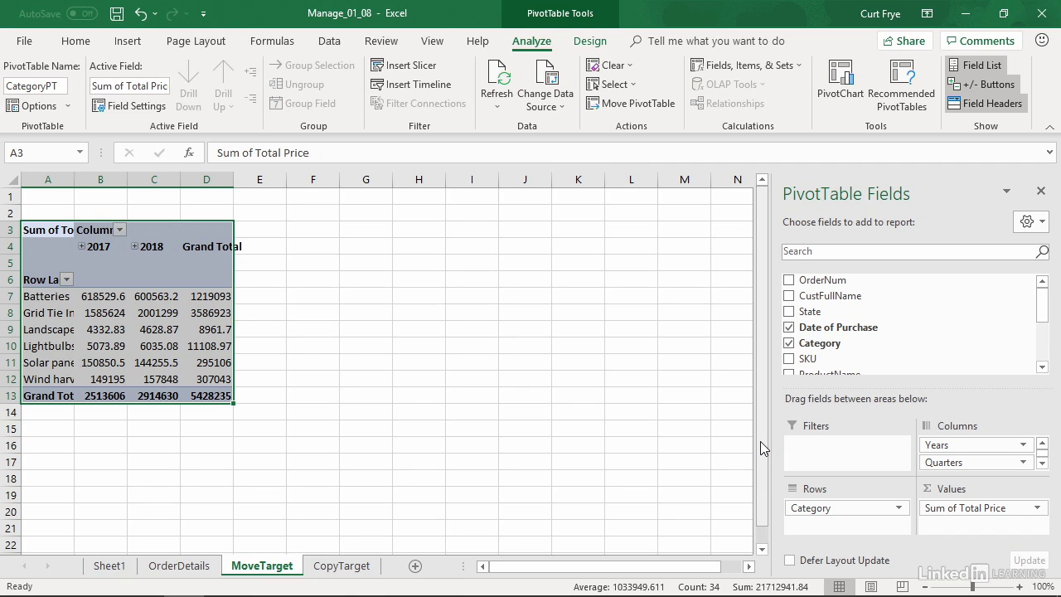
Autofit the widths of columns A to D on the MoveTarget sheet to the PivotTable's contents.
double_click(74, 179)
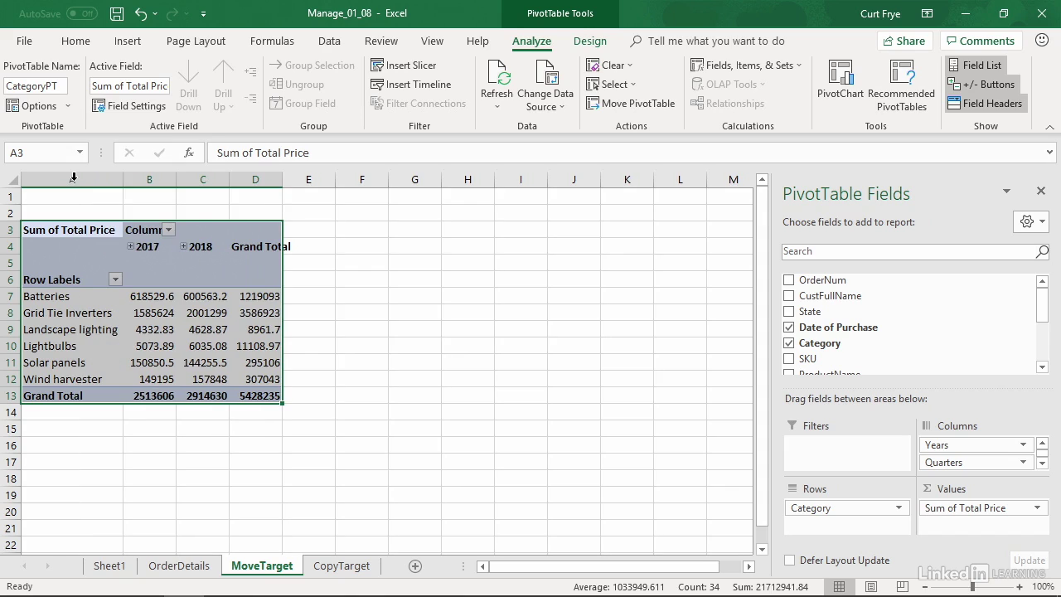
double_click(176, 179)
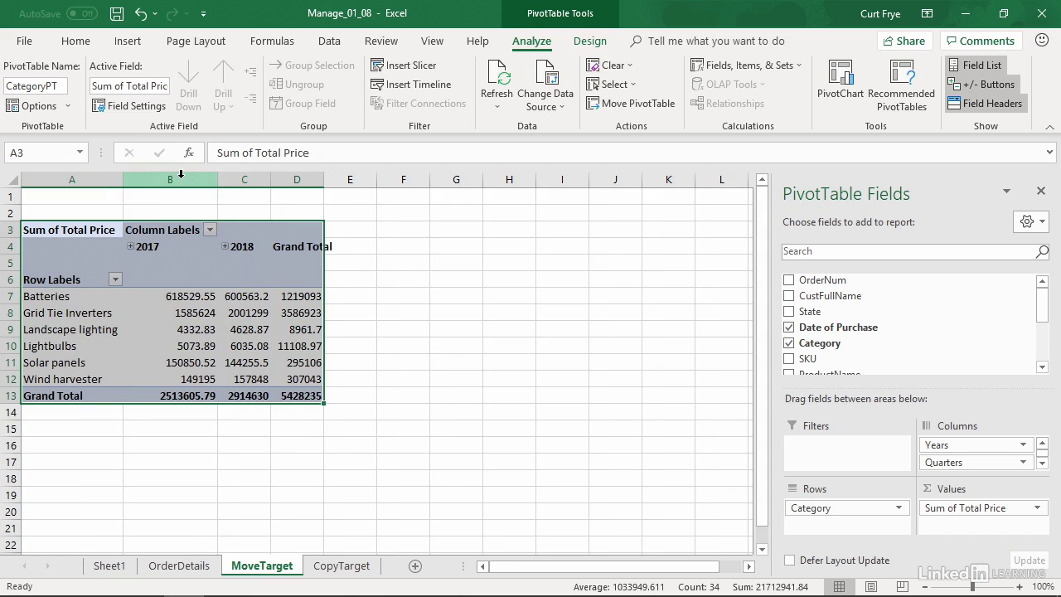
double_click(323, 179)
double_click(270, 179)
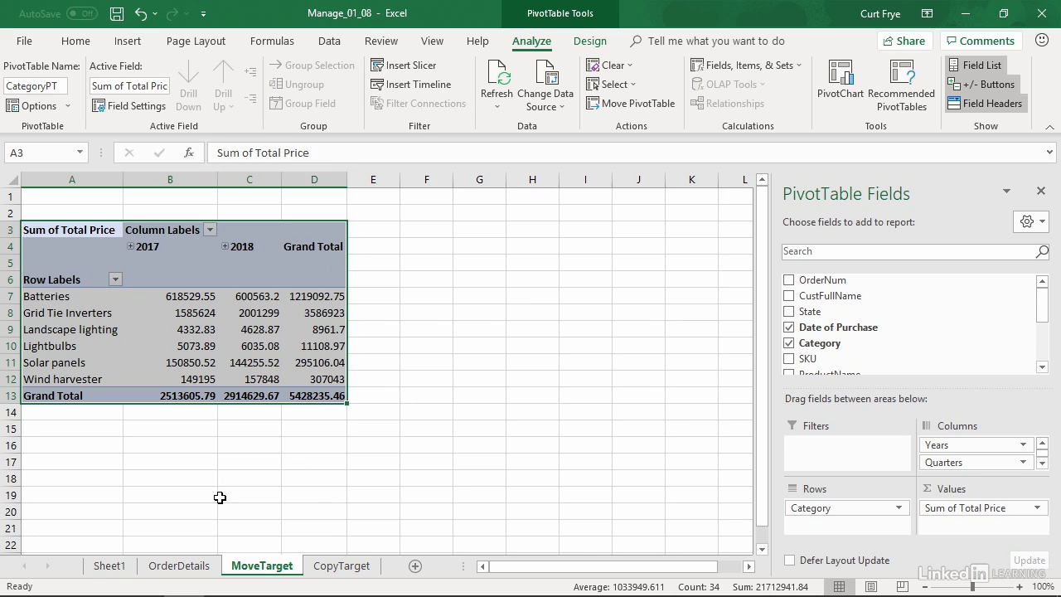
Undo the column fitting and the PivotTable's move to MoveTarget, and return to Sheet1.
click(112, 567)
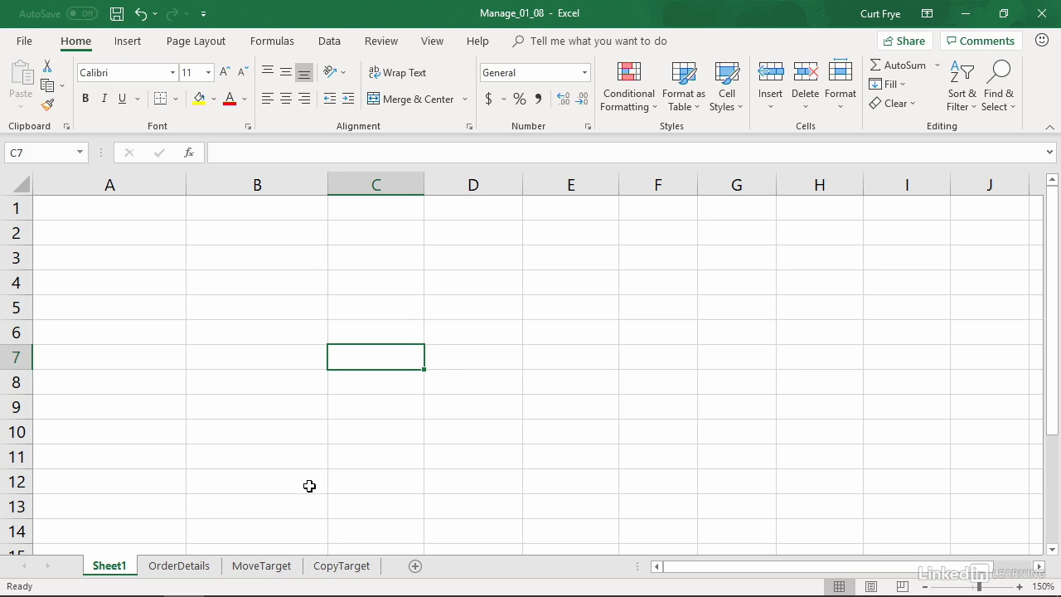
key(ctrl+z)
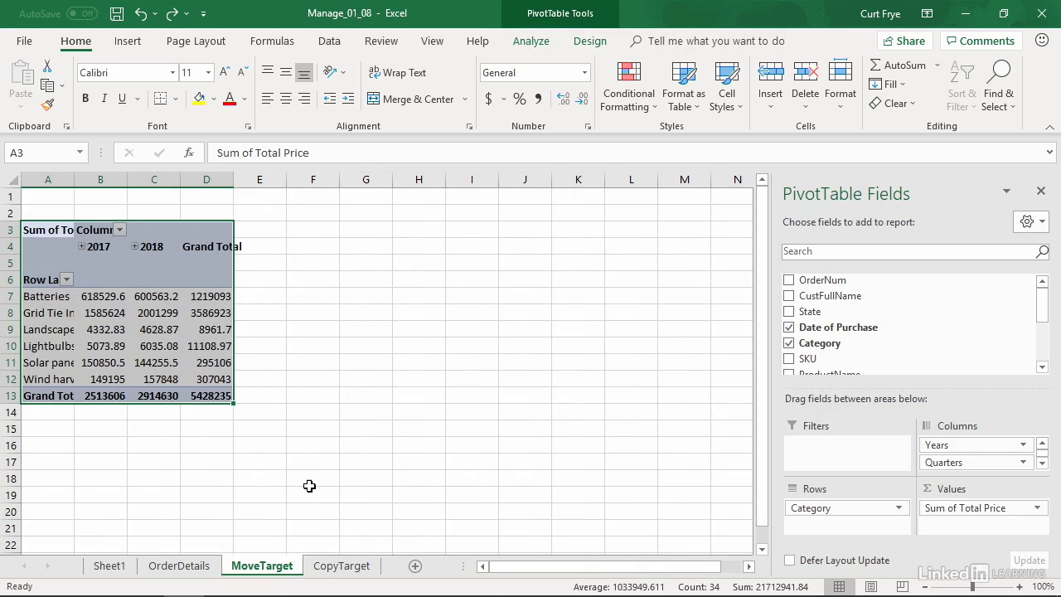
click(109, 568)
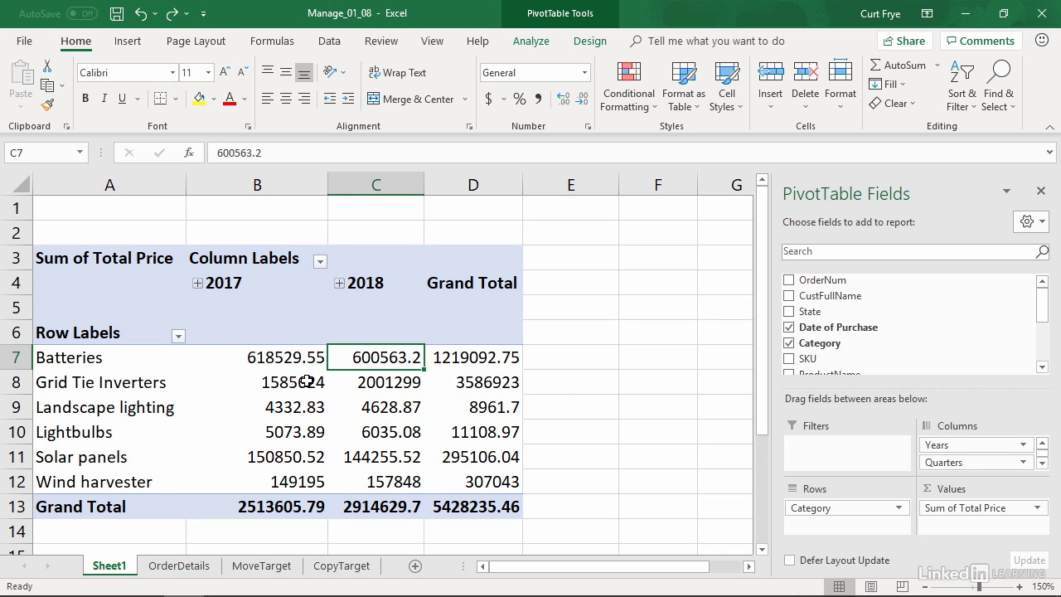
Select the entire PivotTable on Sheet1 and copy it to cell A3 of the CopyTarget sheet.
click(306, 381)
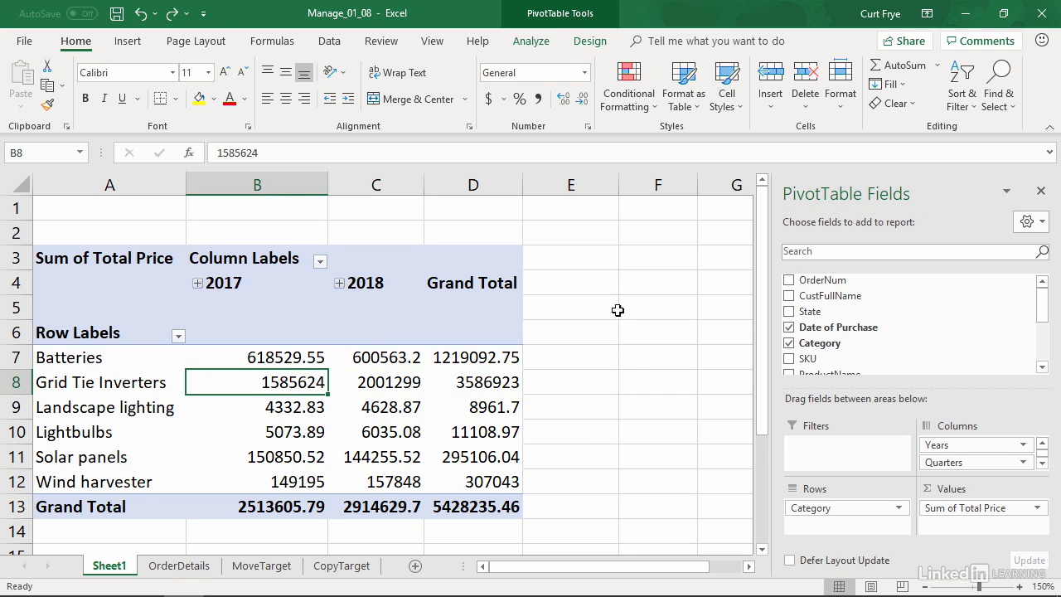
click(532, 41)
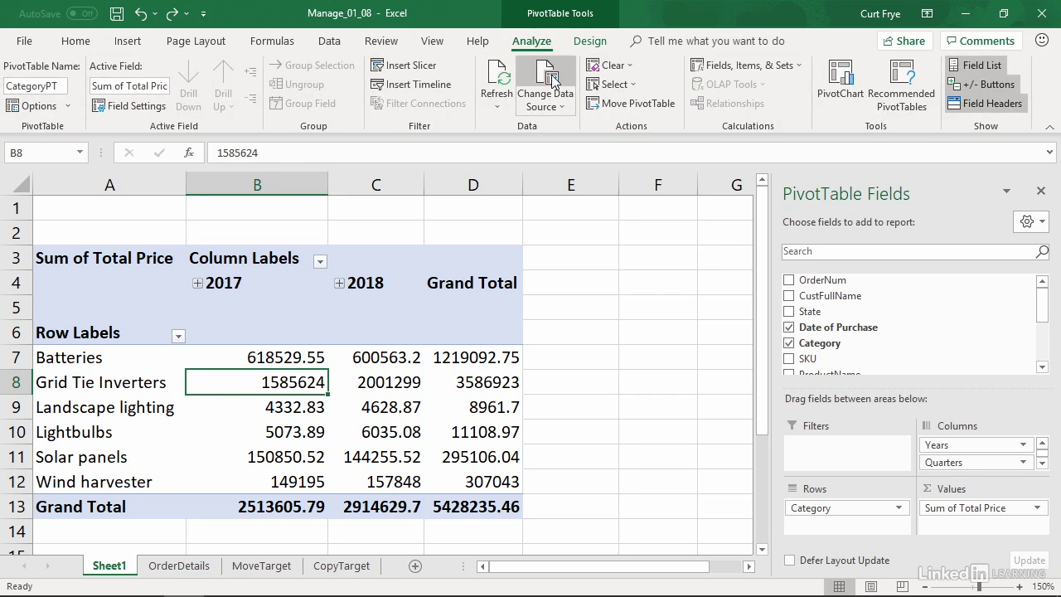
click(635, 87)
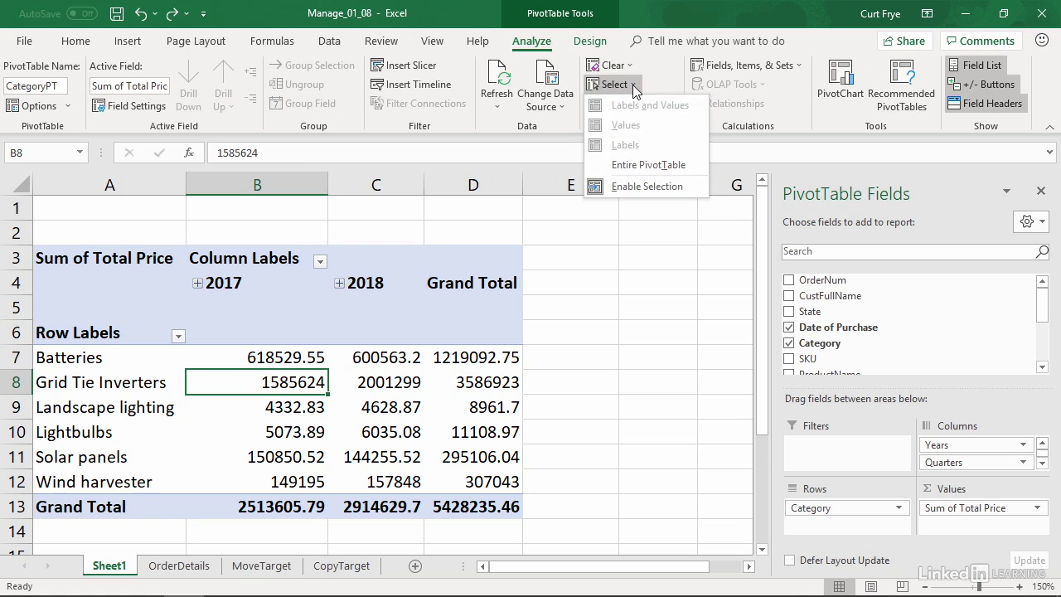
click(673, 163)
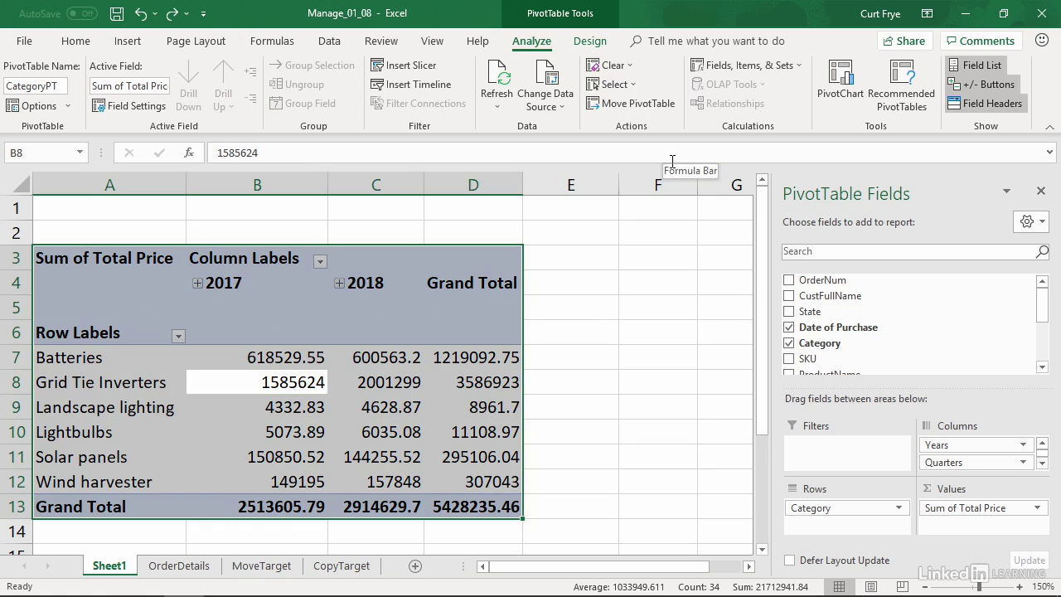
key(ctrl+c)
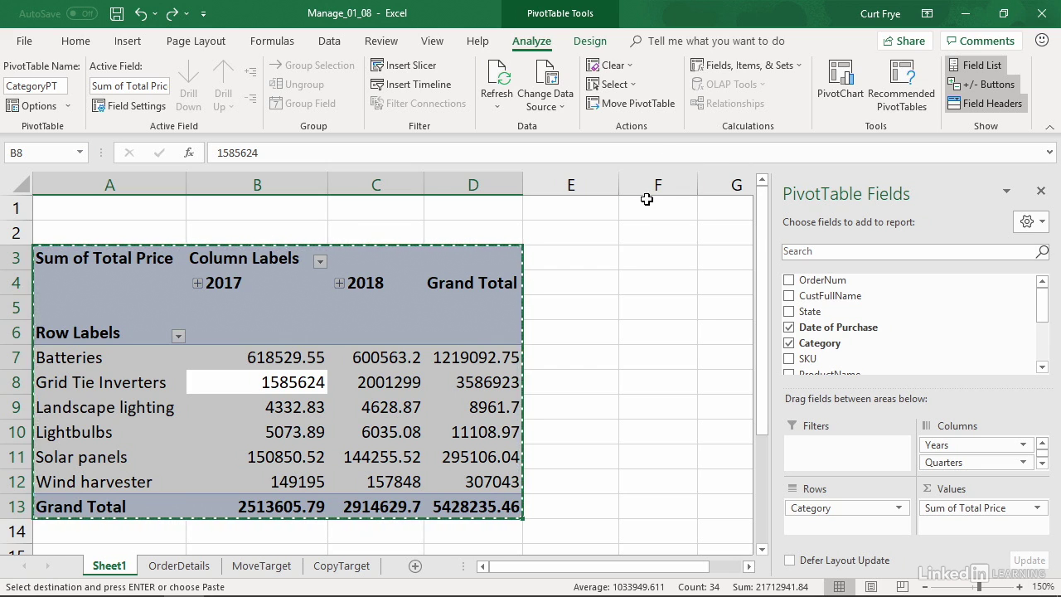
click(368, 568)
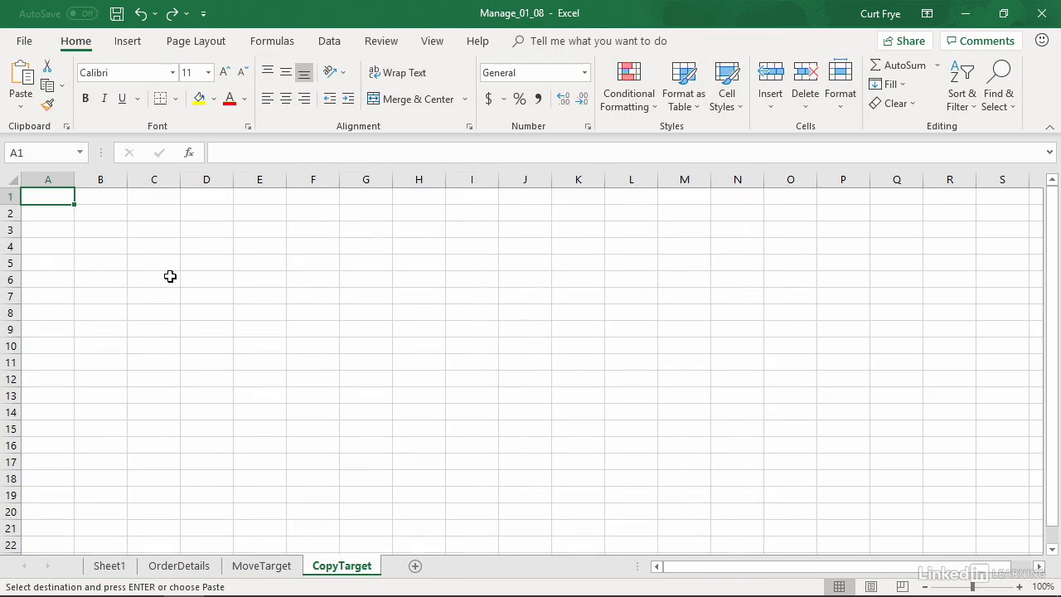
click(63, 234)
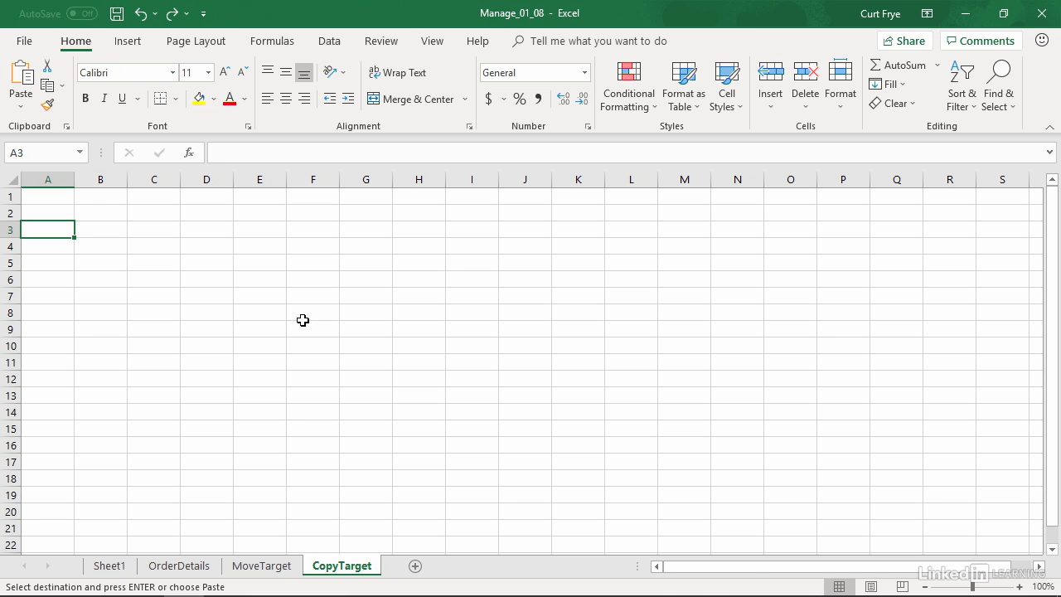
key(ctrl+v)
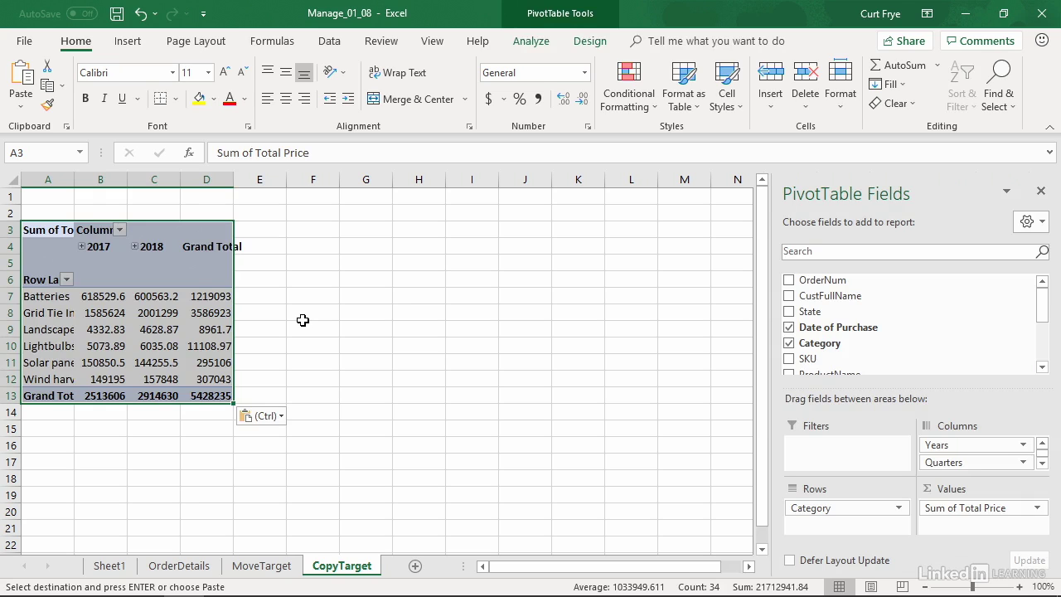
Autofit columns A to D on the CopyTarget sheet, and check the original PivotTable on Sheet1.
drag(67, 178, 234, 179)
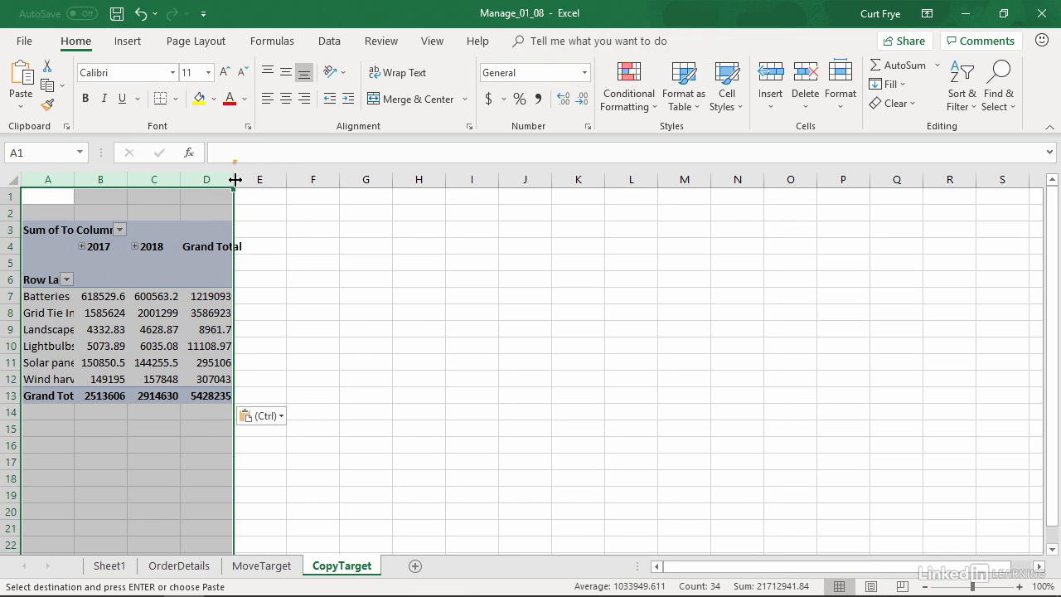
double_click(235, 179)
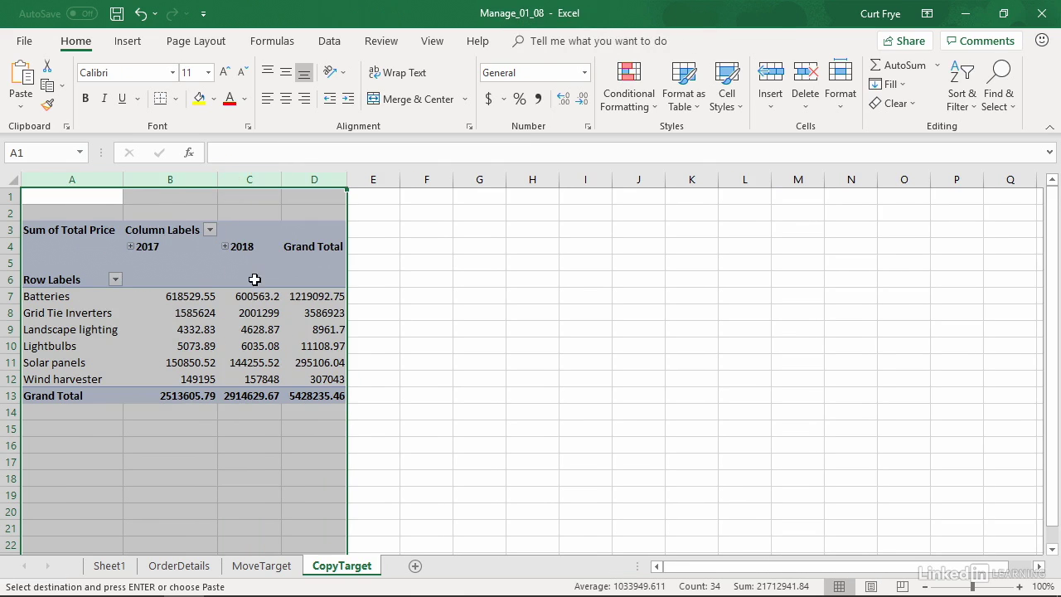
click(253, 296)
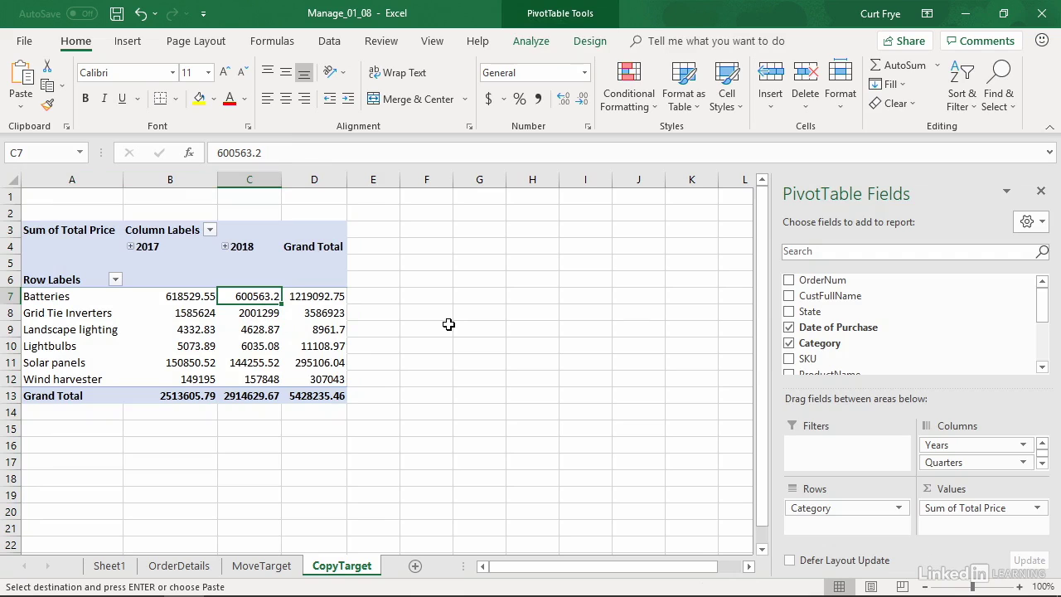
click(114, 567)
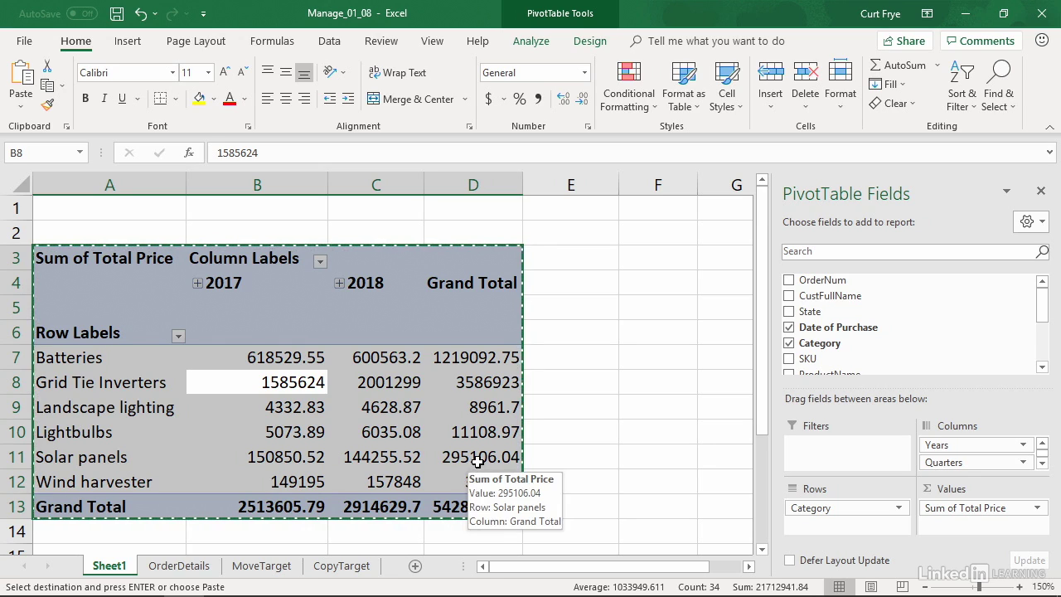
click(366, 567)
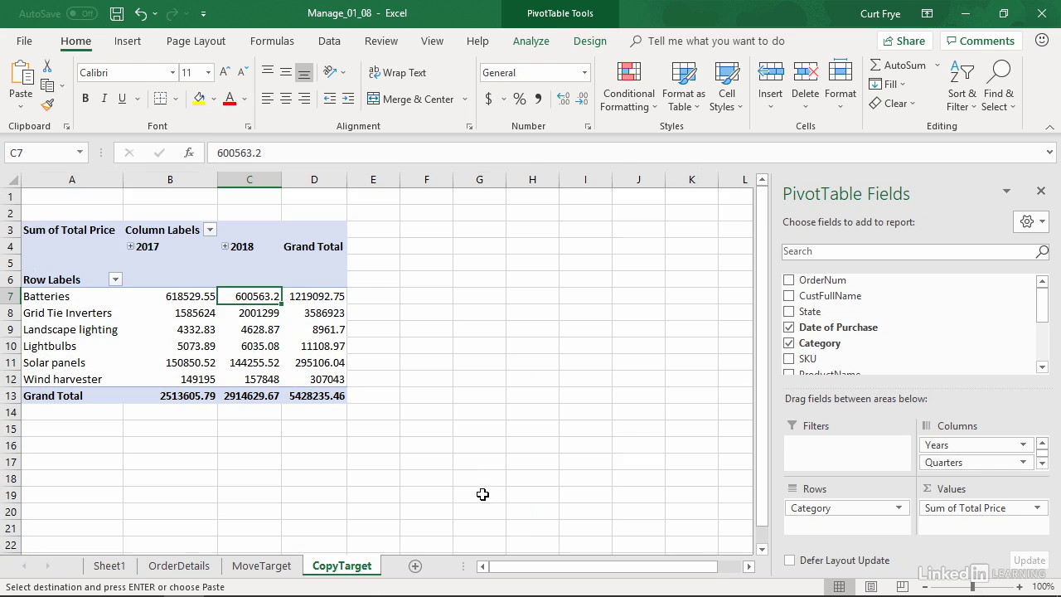
Select the entire PivotTable on the CopyTarget sheet and copy it.
click(166, 294)
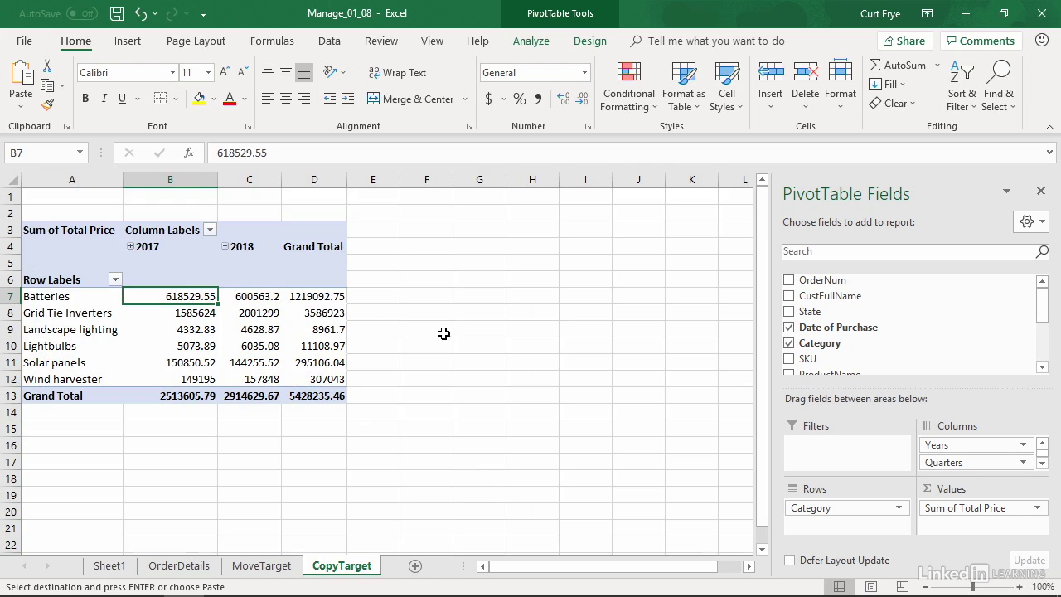
click(531, 41)
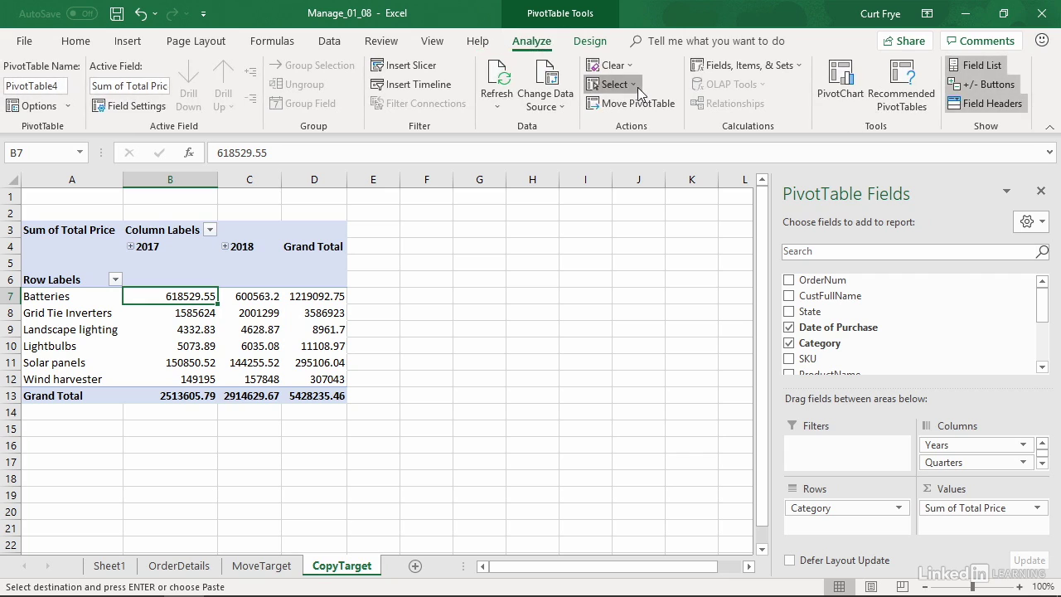
click(632, 85)
click(650, 164)
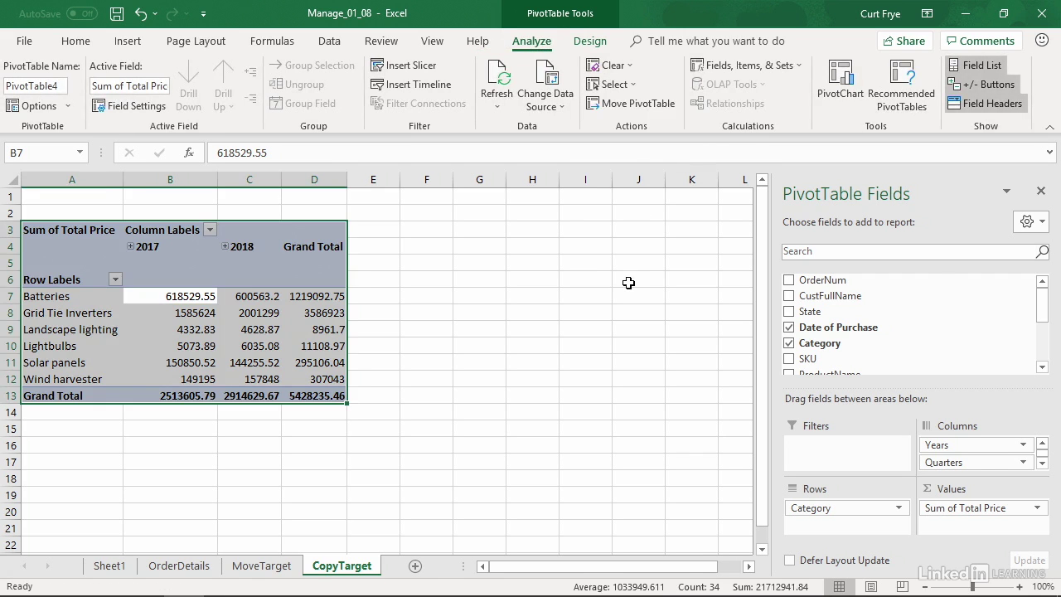
key(ctrl+c)
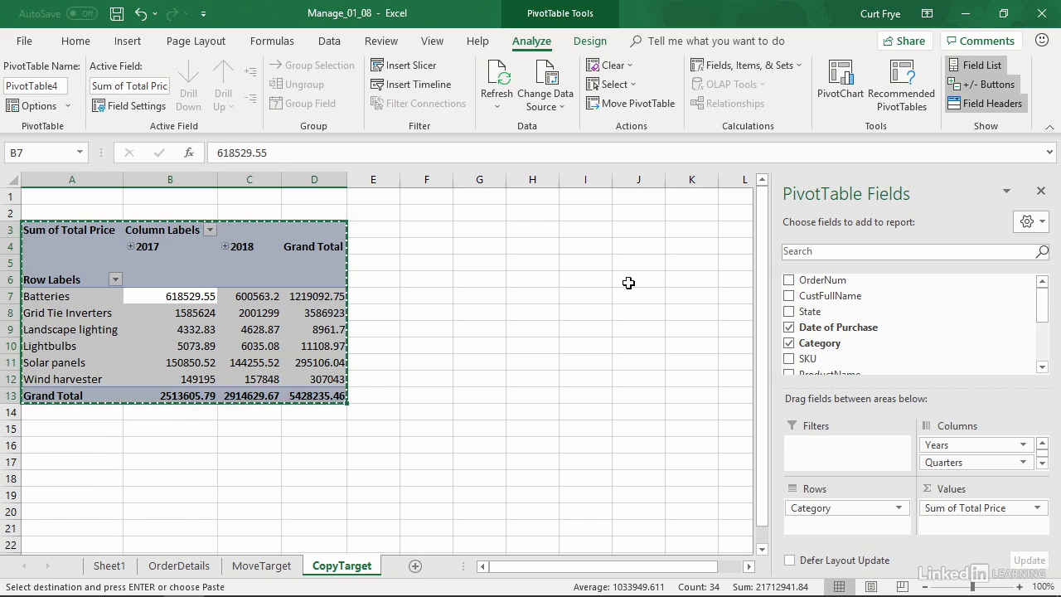
Paste the copied PivotTable over itself as values only, converting it to static cell data.
key(alt)
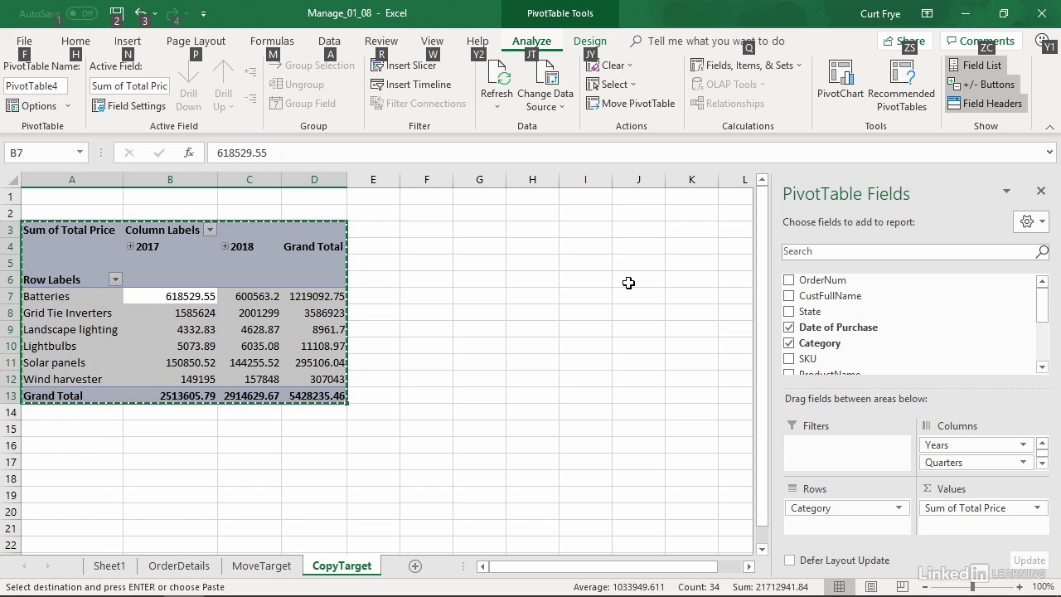
key(h)
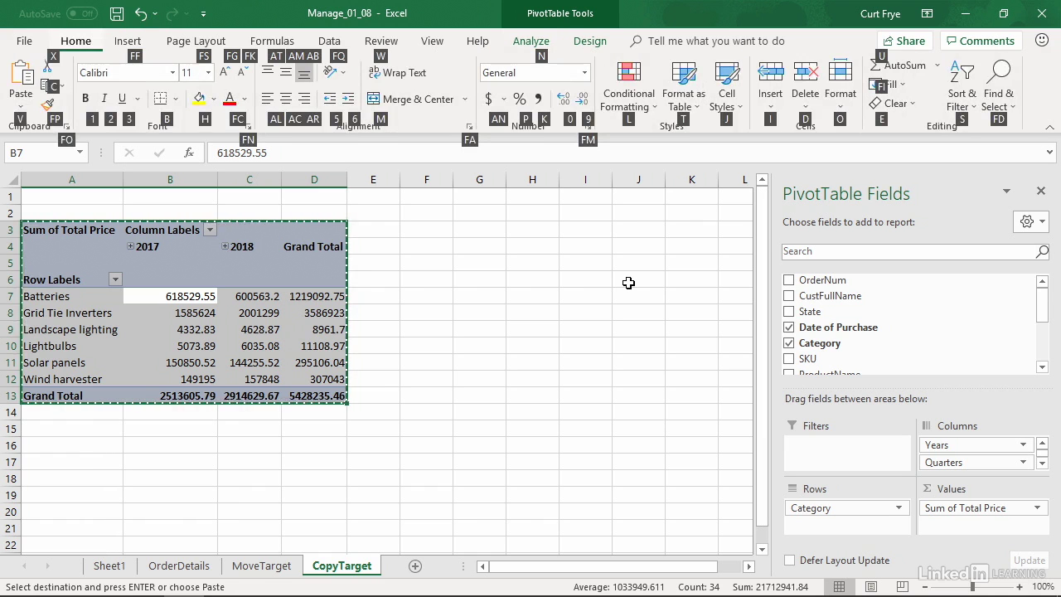
key(v)
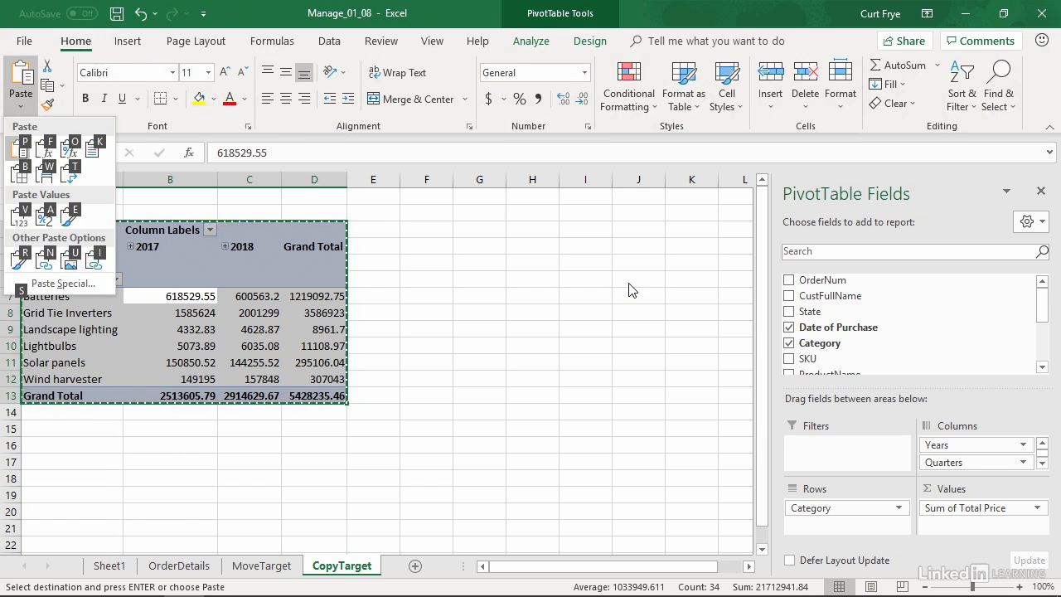
key(v)
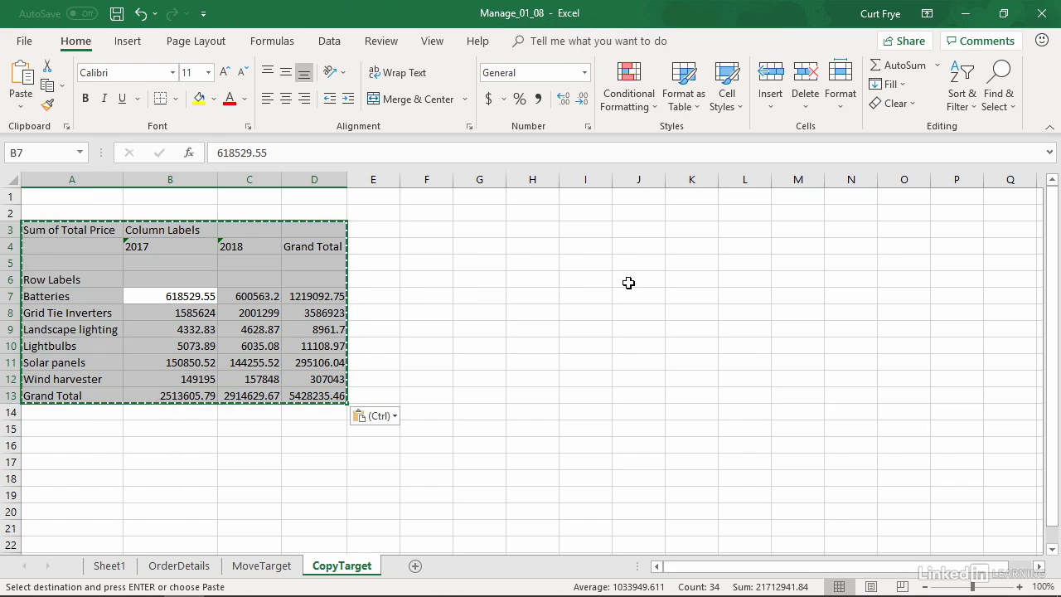
click(236, 299)
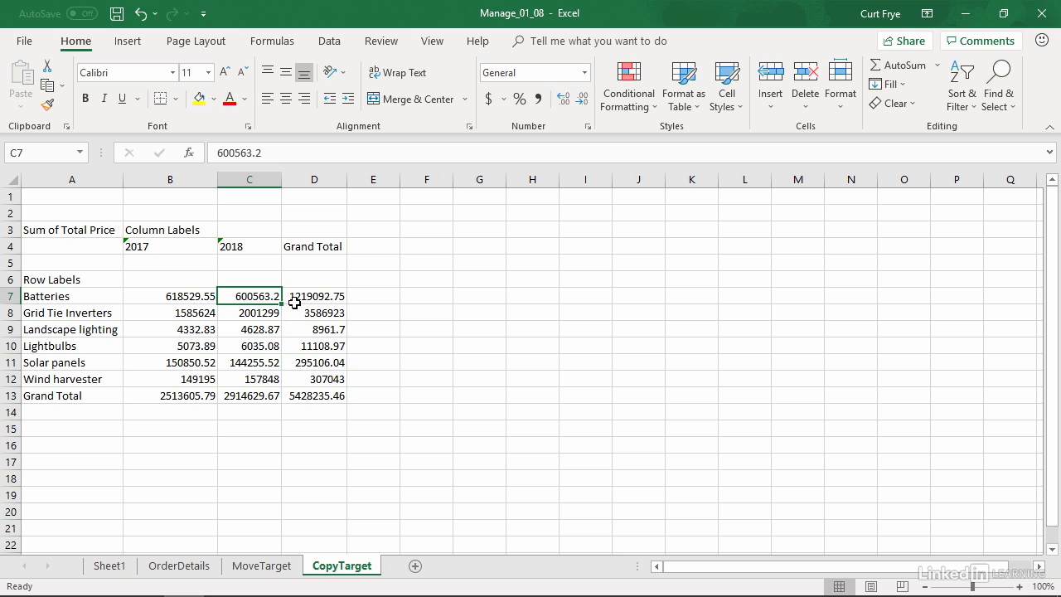
Delete the entire original PivotTable from Sheet1.
click(110, 566)
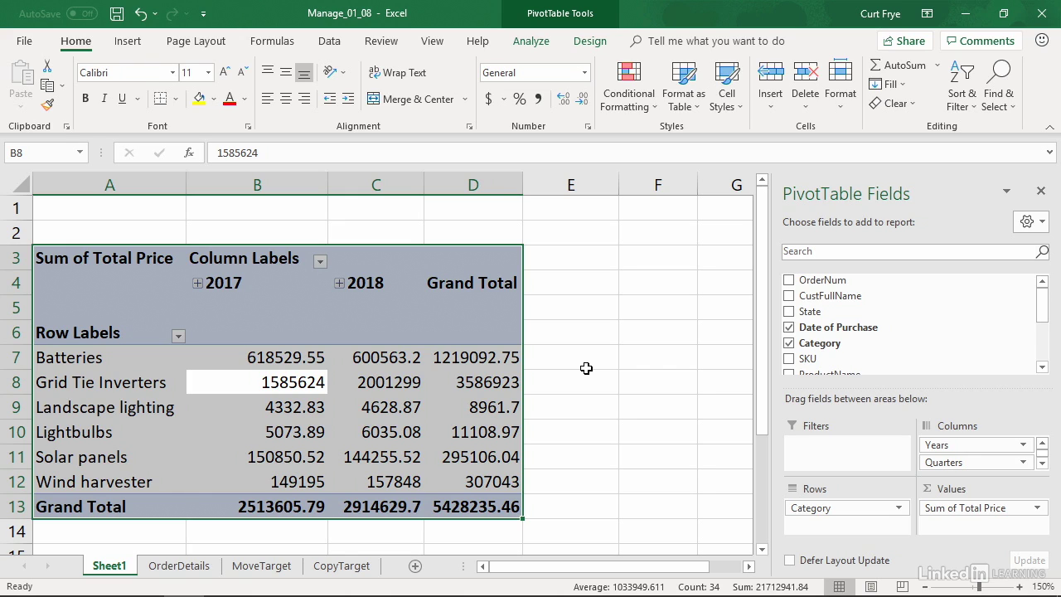
key(Delete)
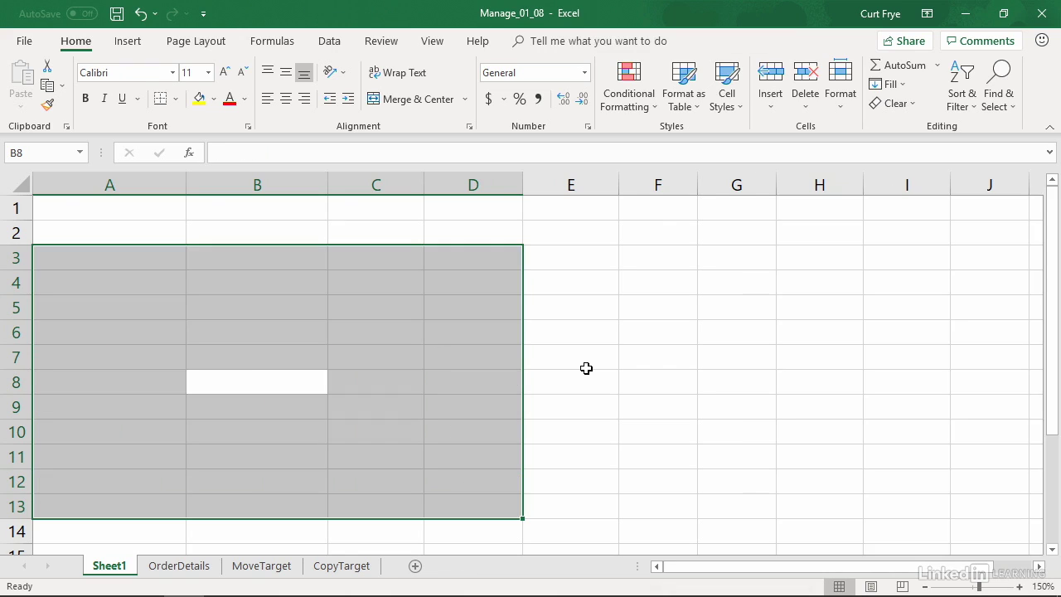
click(152, 264)
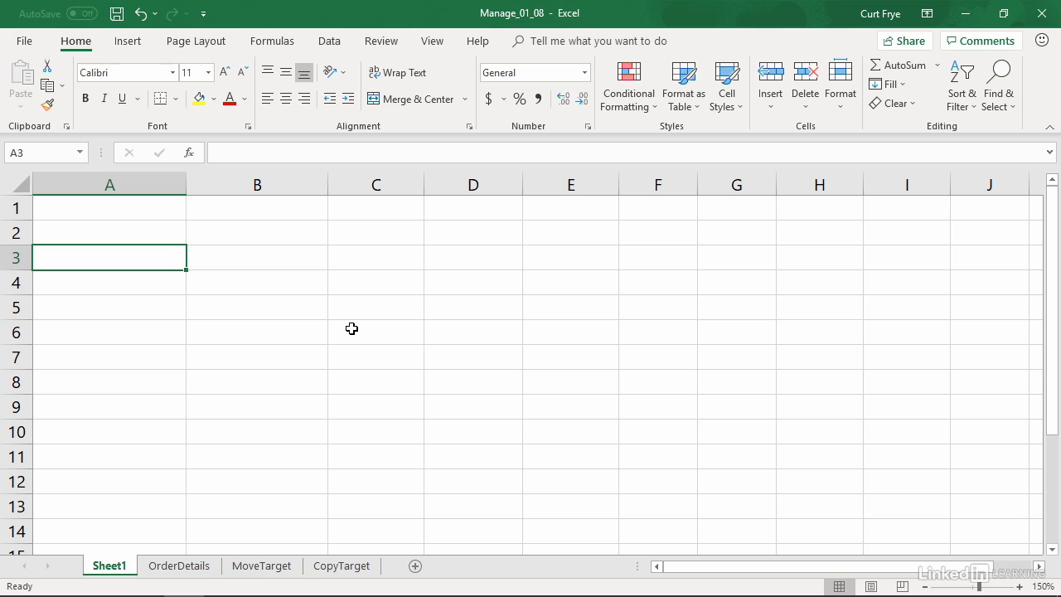